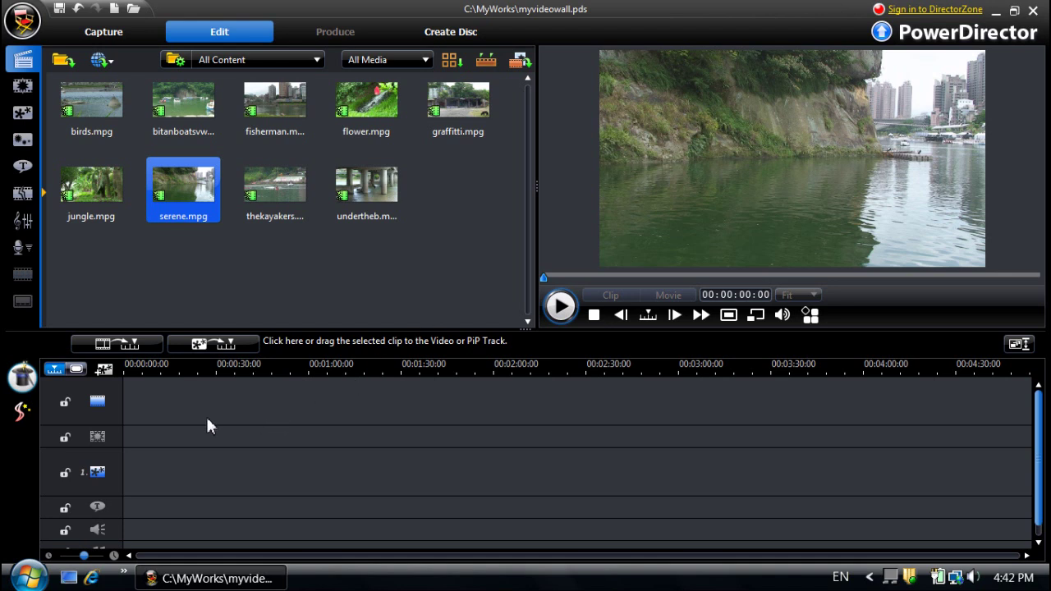
Enable PiP tracks 2 through 9 in the Track Manager
click(105, 374)
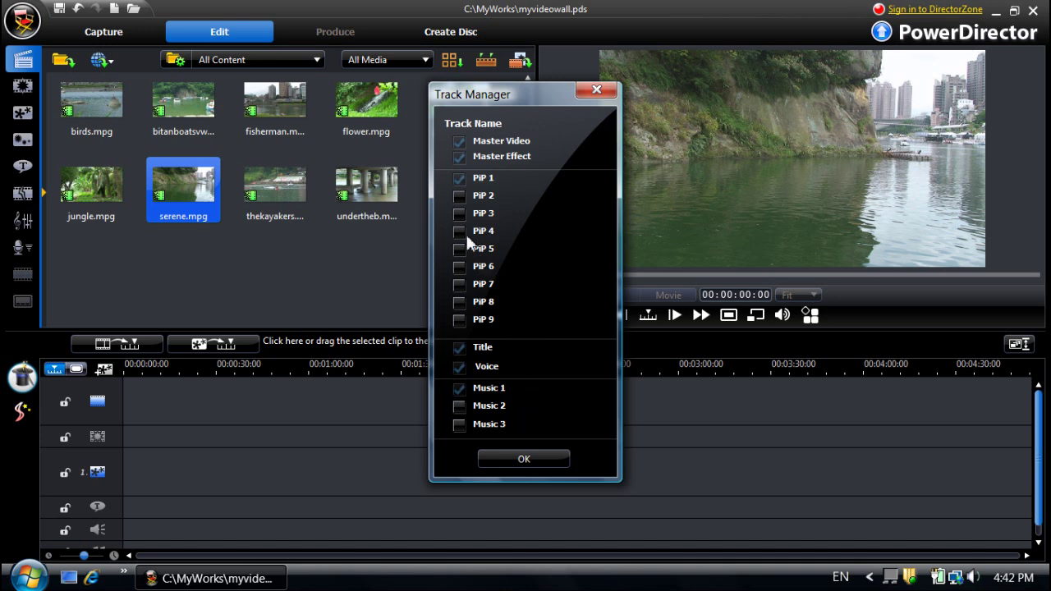
click(459, 197)
click(459, 214)
click(459, 249)
click(459, 284)
click(460, 302)
click(525, 462)
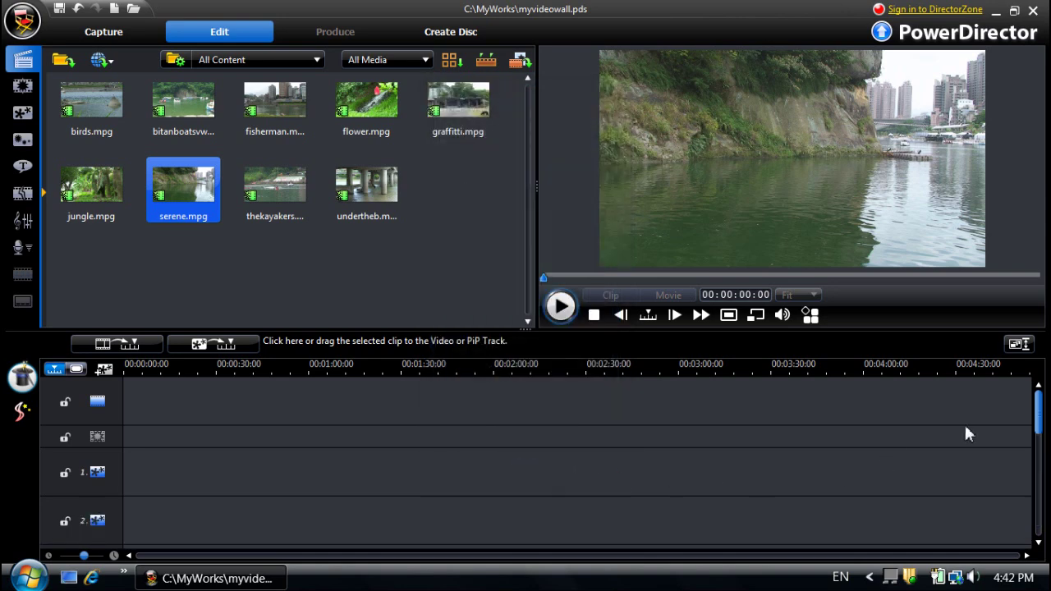
Fit all tracks in the timeline and place graffitti.mpg at time zero on PiP track 1
click(1022, 349)
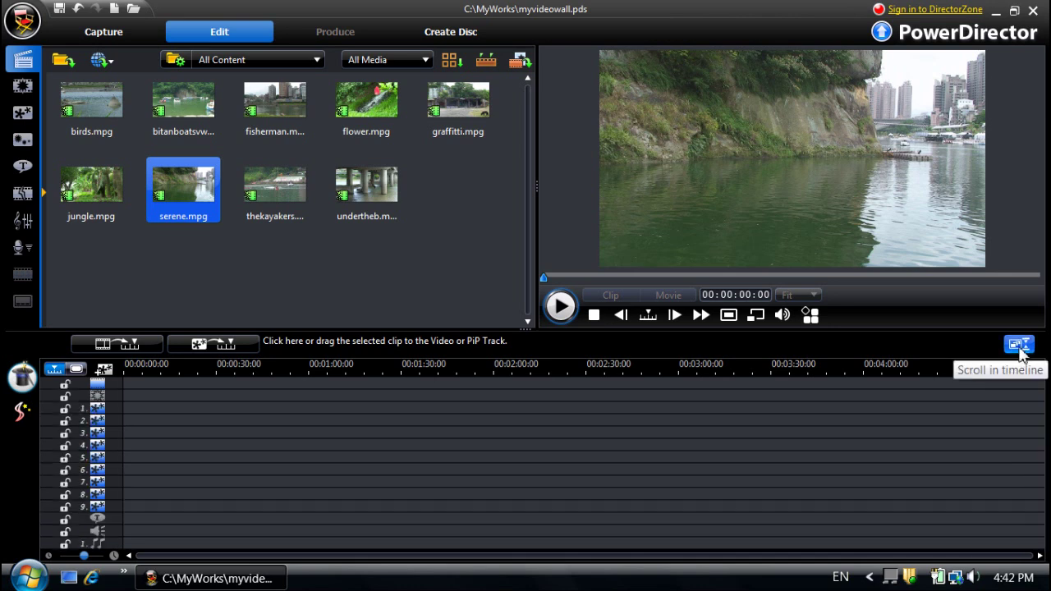
click(459, 120)
drag(458, 111, 130, 411)
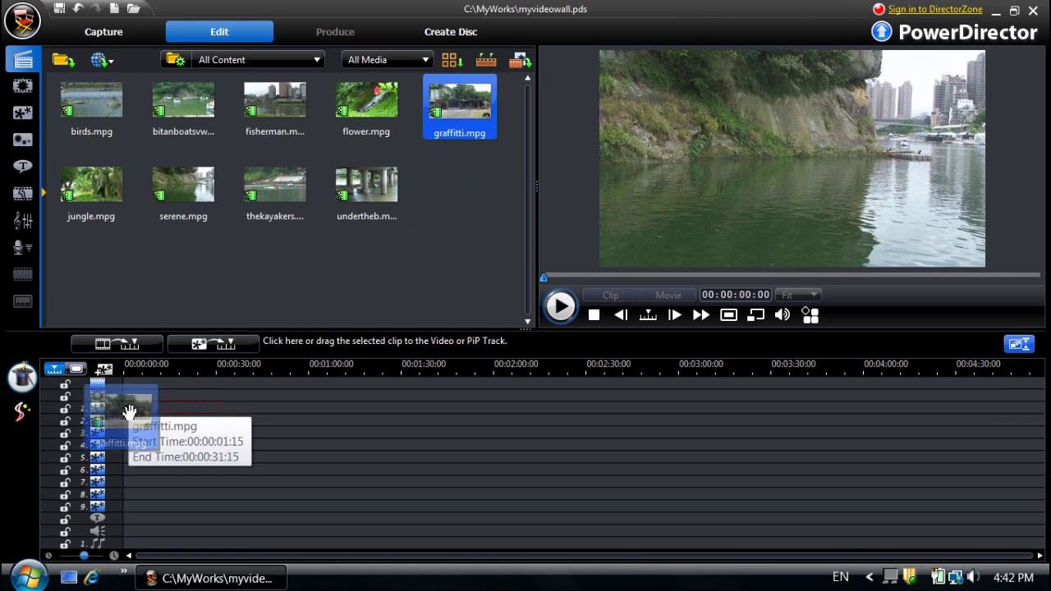
drag(130, 411, 113, 410)
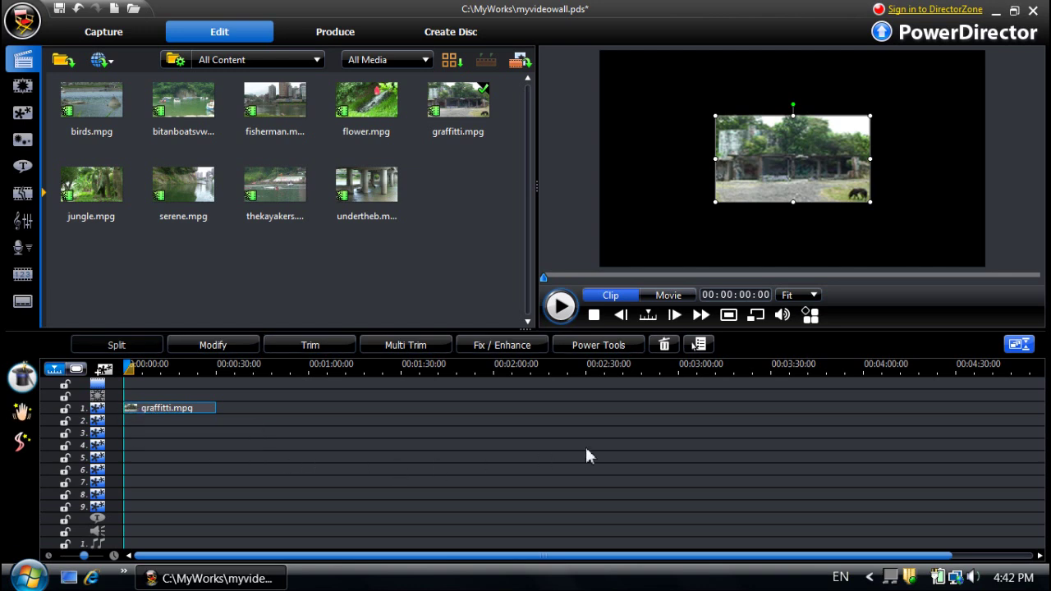
Turn on Snap to Reference and overlay 3 x 3 grid lines on the preview
click(809, 319)
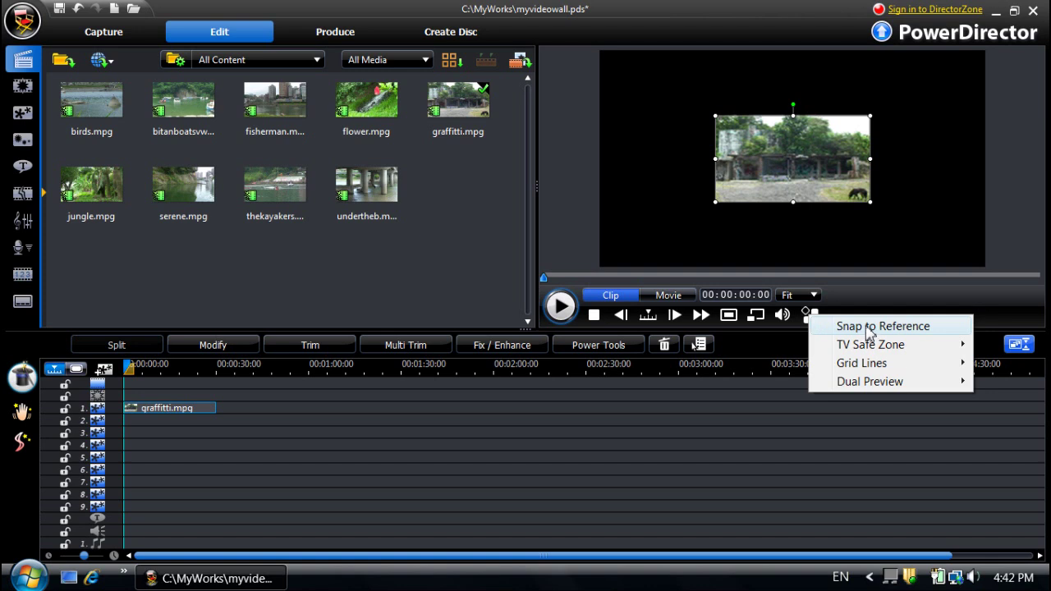
click(869, 327)
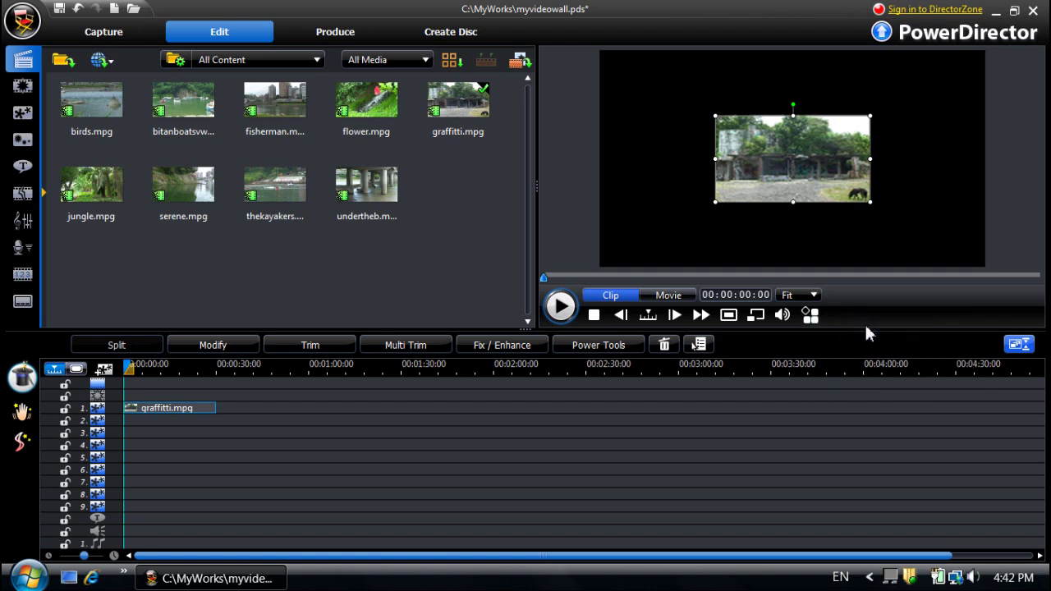
click(811, 319)
mouse_move(866, 364)
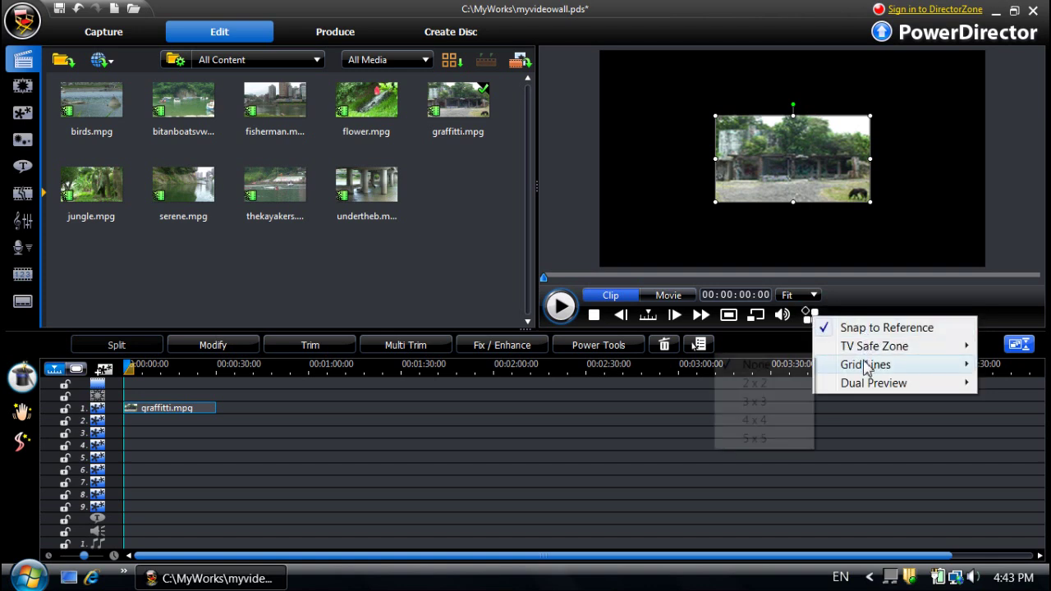
click(756, 402)
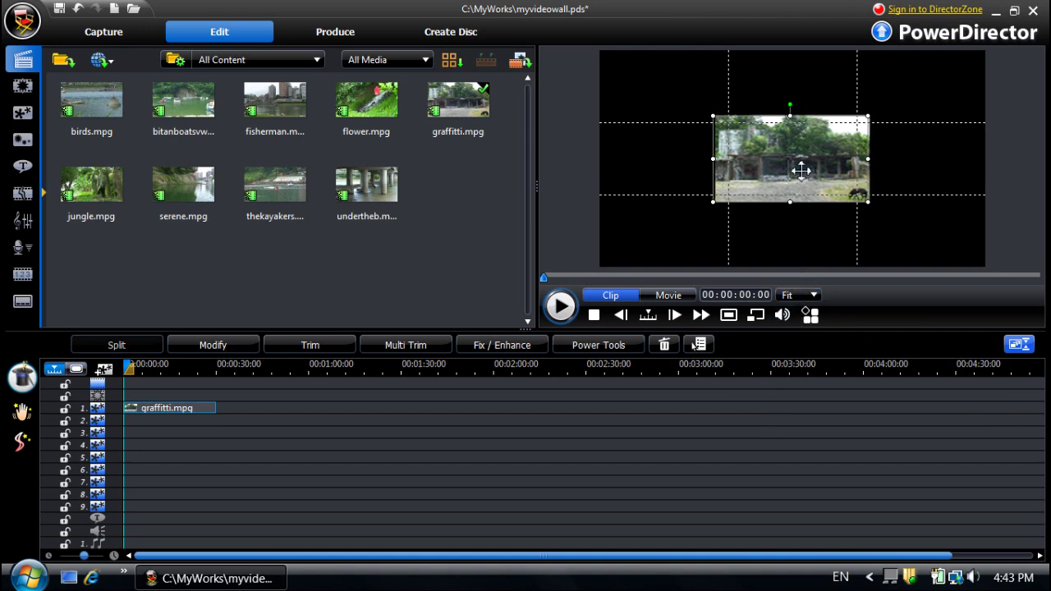
Move and resize graffitti.mpg to exactly fill the top-left grid cell
drag(804, 170, 772, 150)
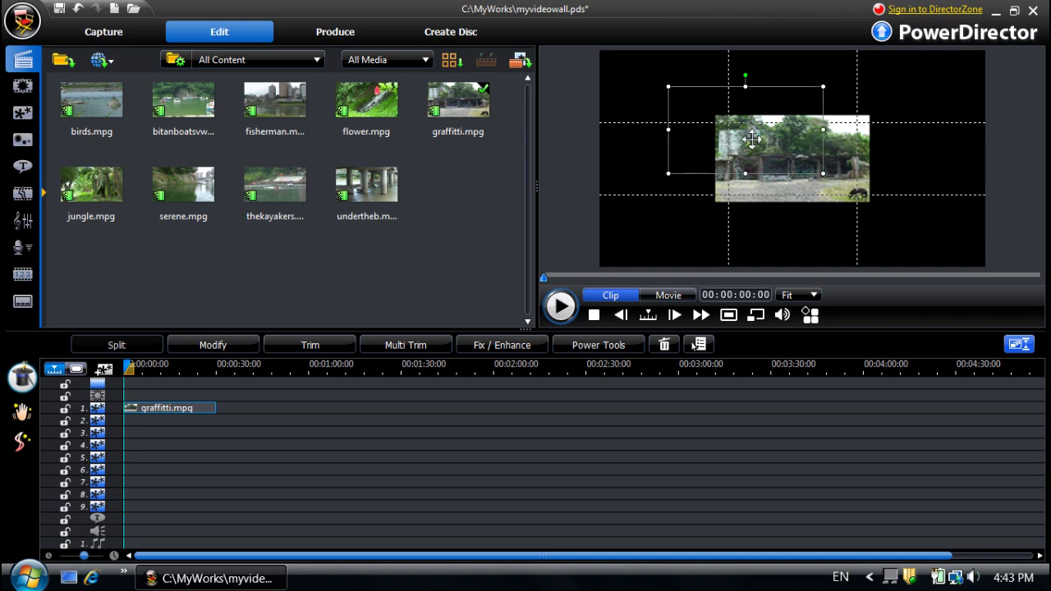
drag(772, 150, 697, 110)
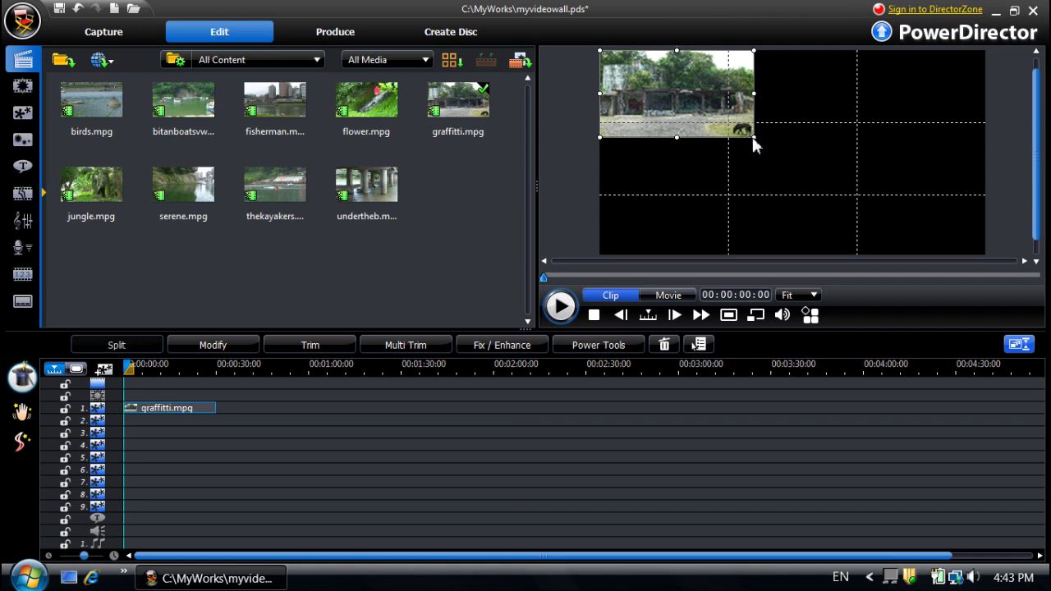
drag(753, 139, 733, 126)
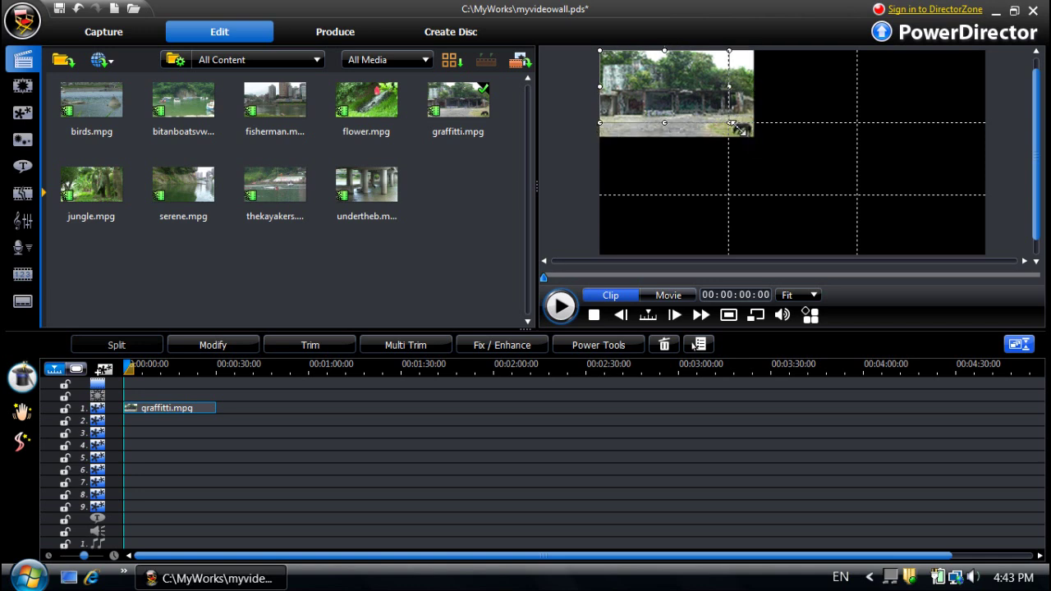
drag(736, 127, 737, 129)
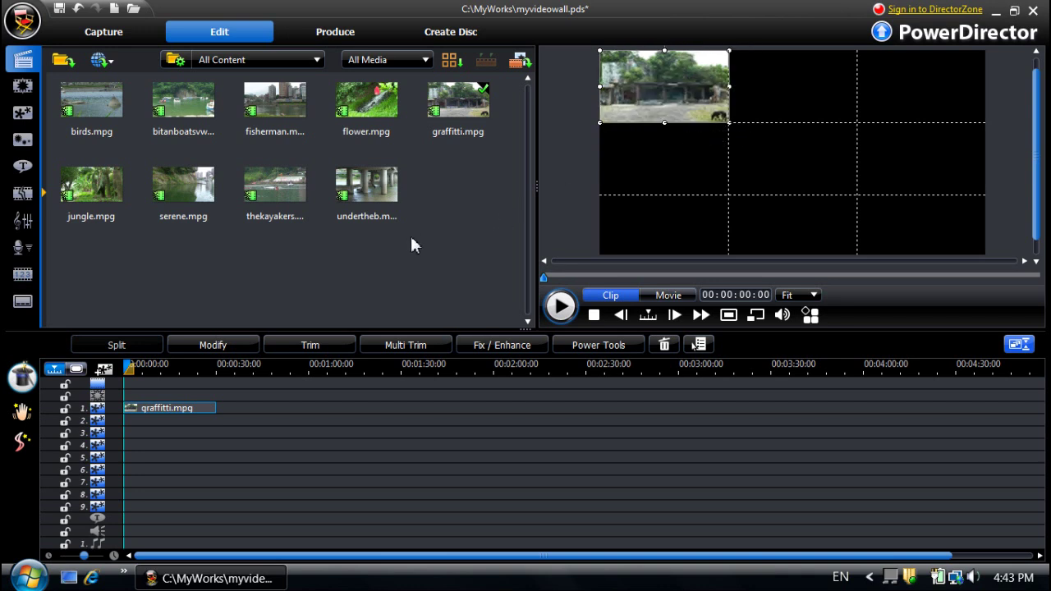
Place undertheb.mpg at the start of PiP track 2 and shift it upward in the preview
drag(366, 188, 244, 401)
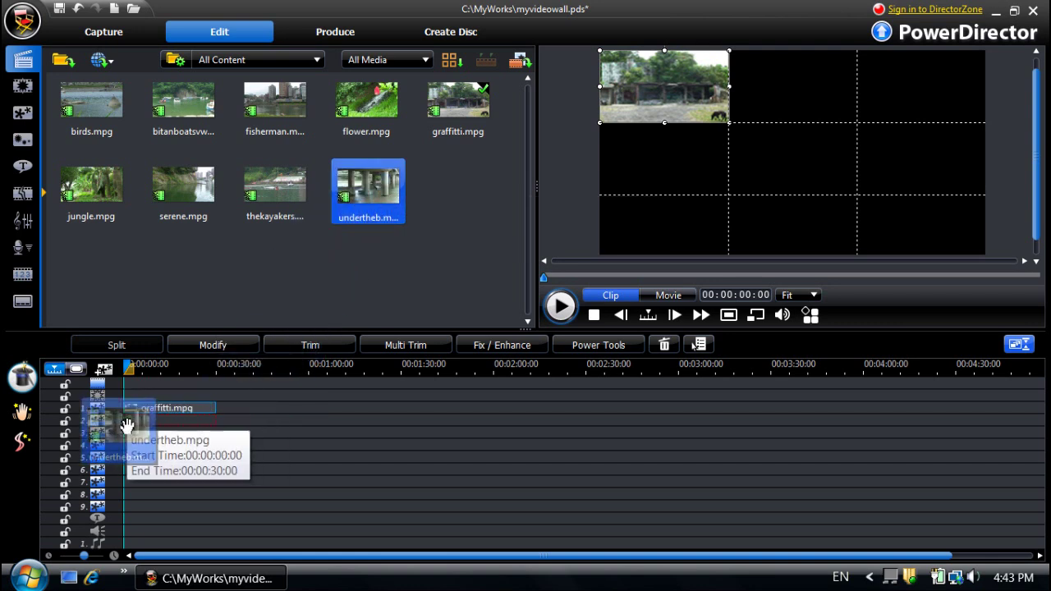
drag(244, 401, 118, 426)
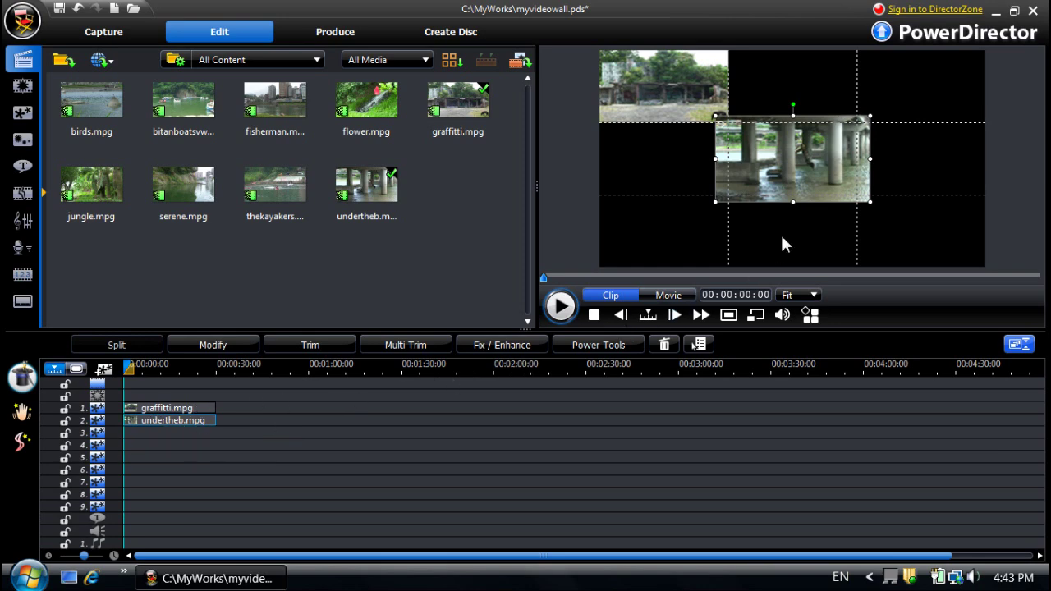
drag(793, 180, 784, 114)
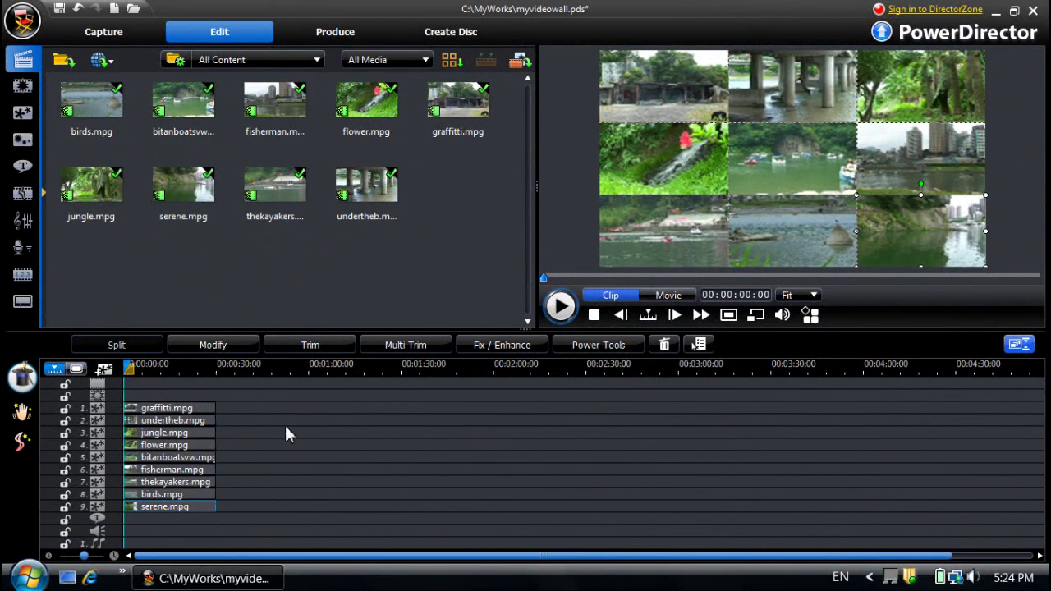
Delay undertheb.mpg on PiP track 2 to start at 00:00:01:15
click(209, 420)
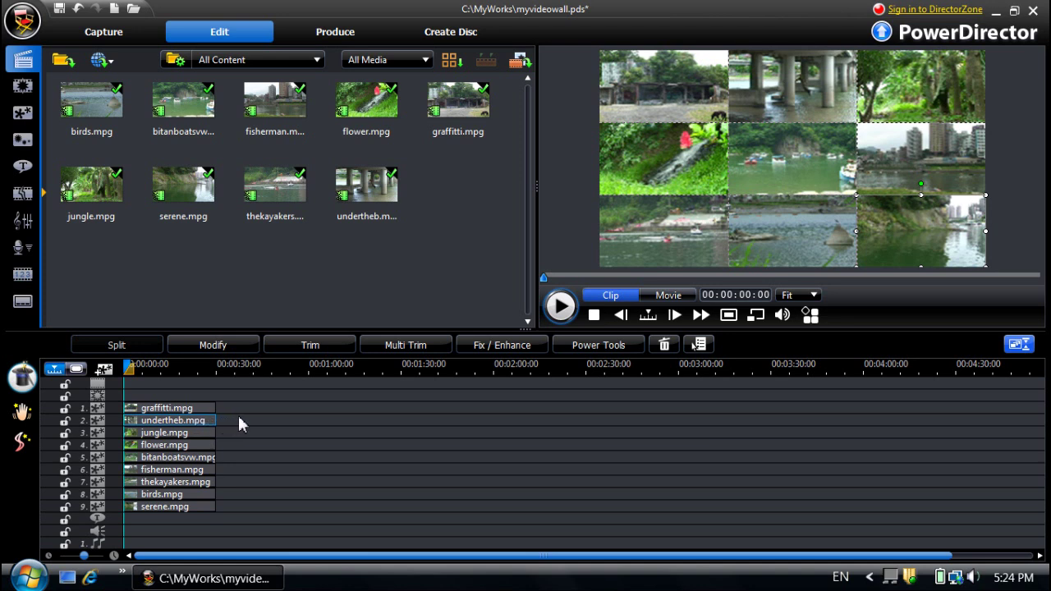
drag(209, 421, 216, 427)
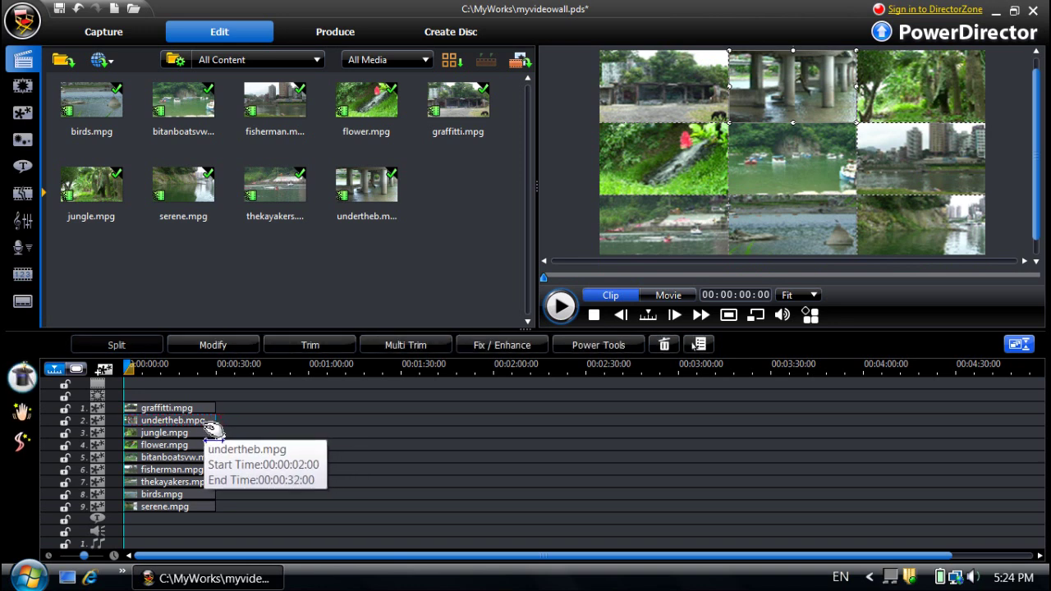
drag(216, 427, 213, 424)
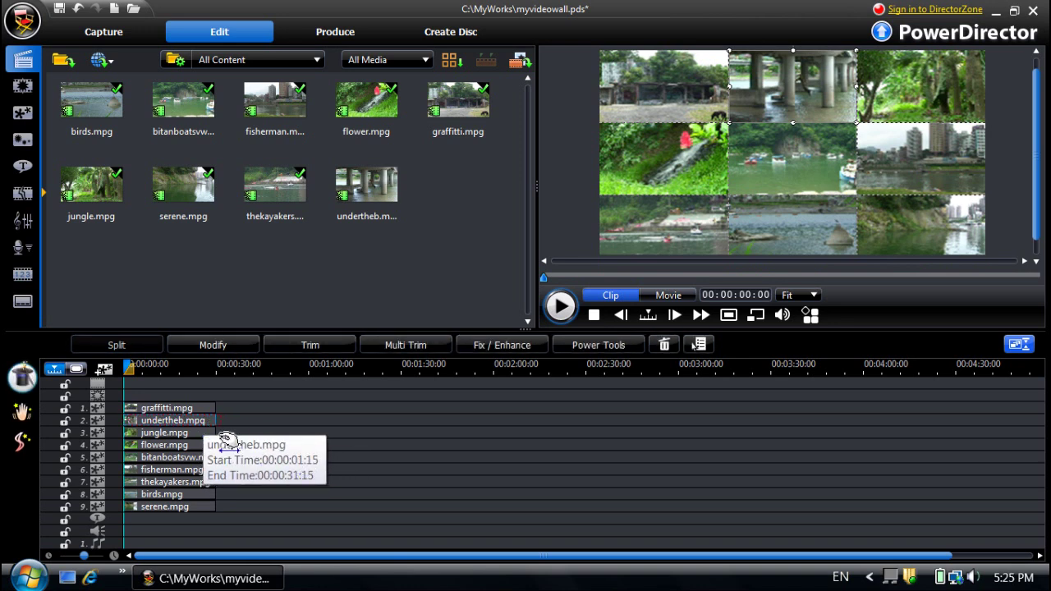
drag(212, 424, 233, 437)
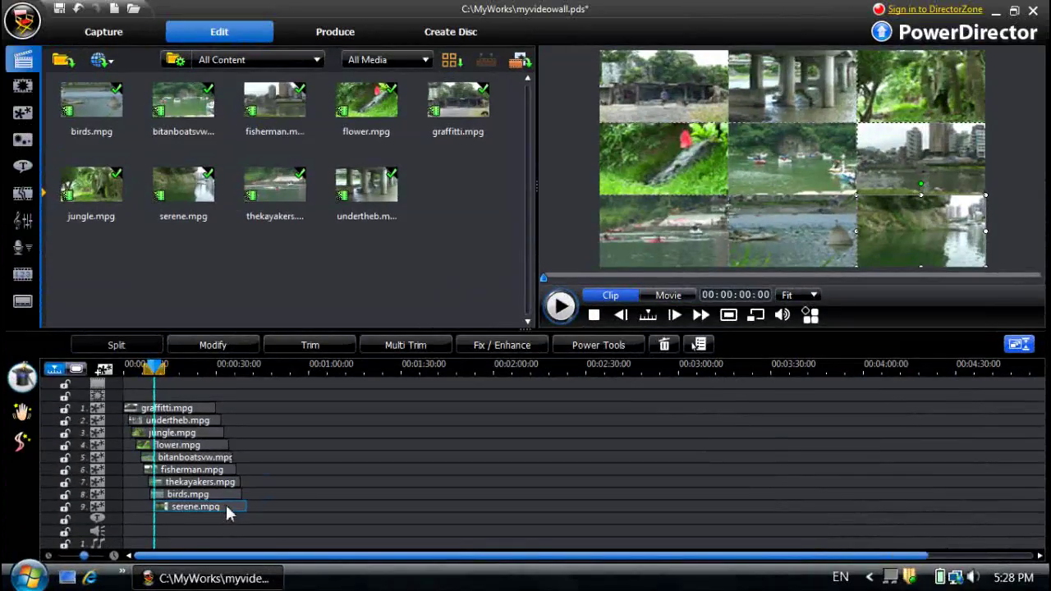